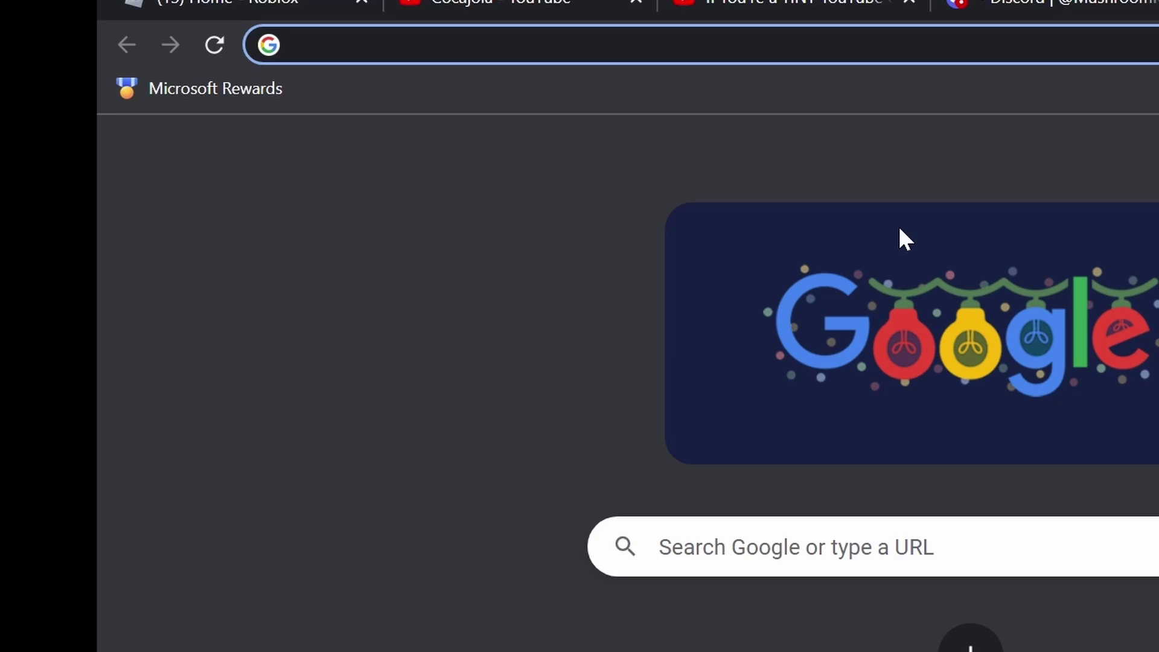
Search 'obs download' and open the Download OBS Studio page on obsproject.com.
{"action": "type", "text": "obs download"}
{"action": "key", "text": "Return"}
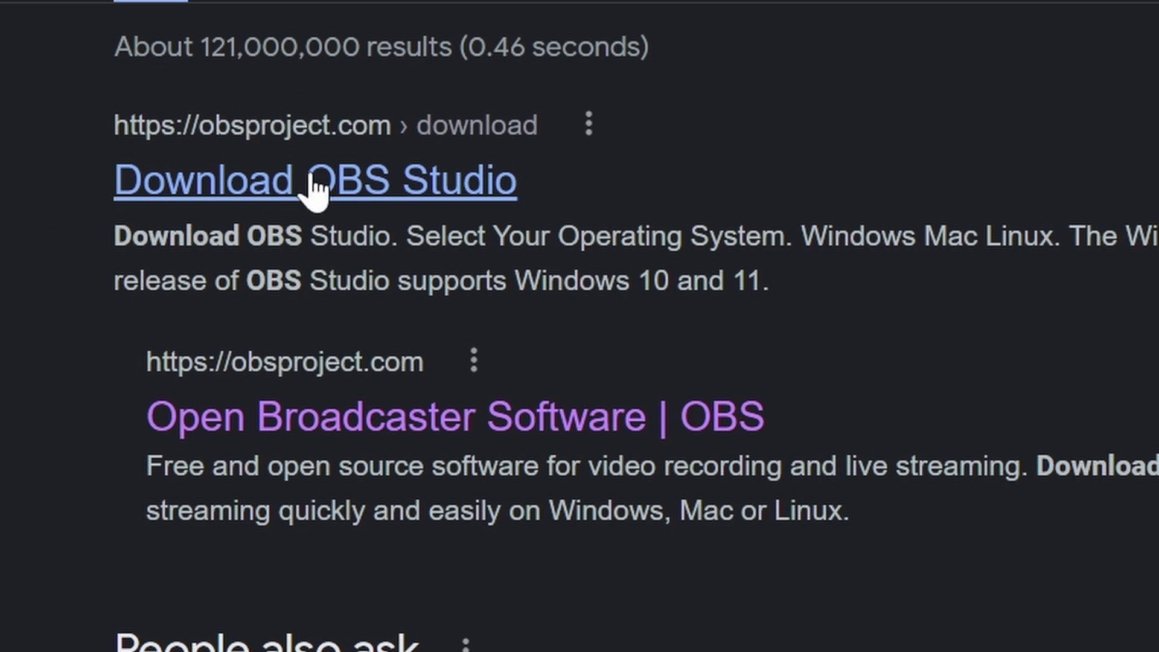
{"action": "left_click", "coordinate": [431, 178]}
{"action": "left_click_drag", "start_coordinate": [386, 240], "coordinate": [759, 239]}
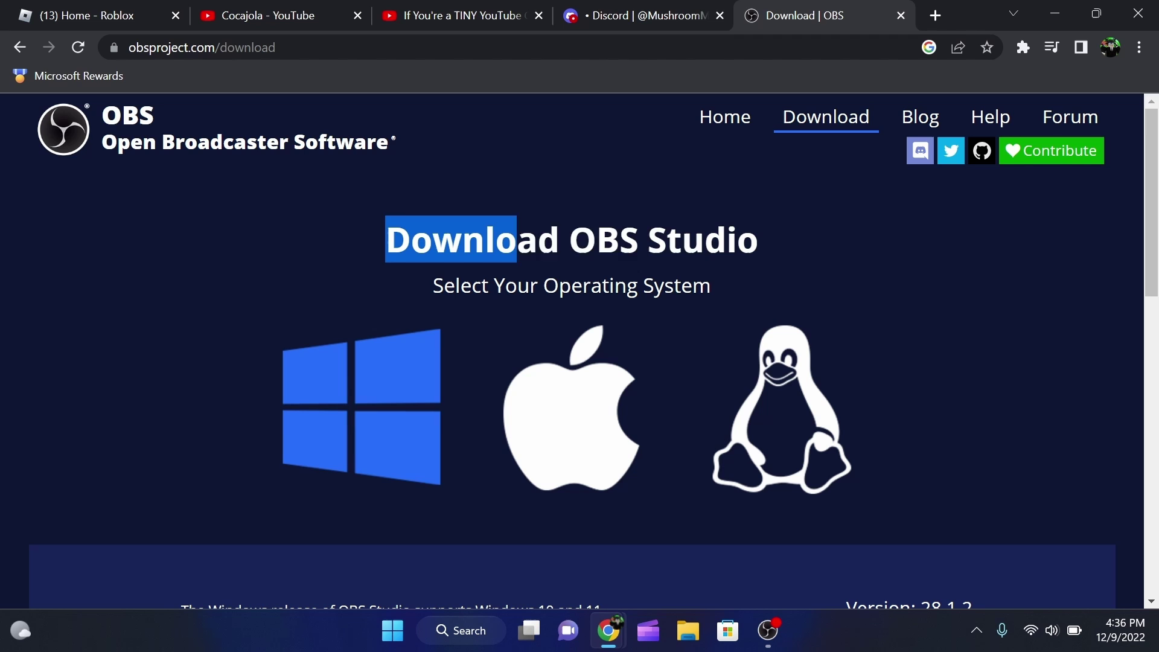
{"action": "left_click", "coordinate": [582, 241]}
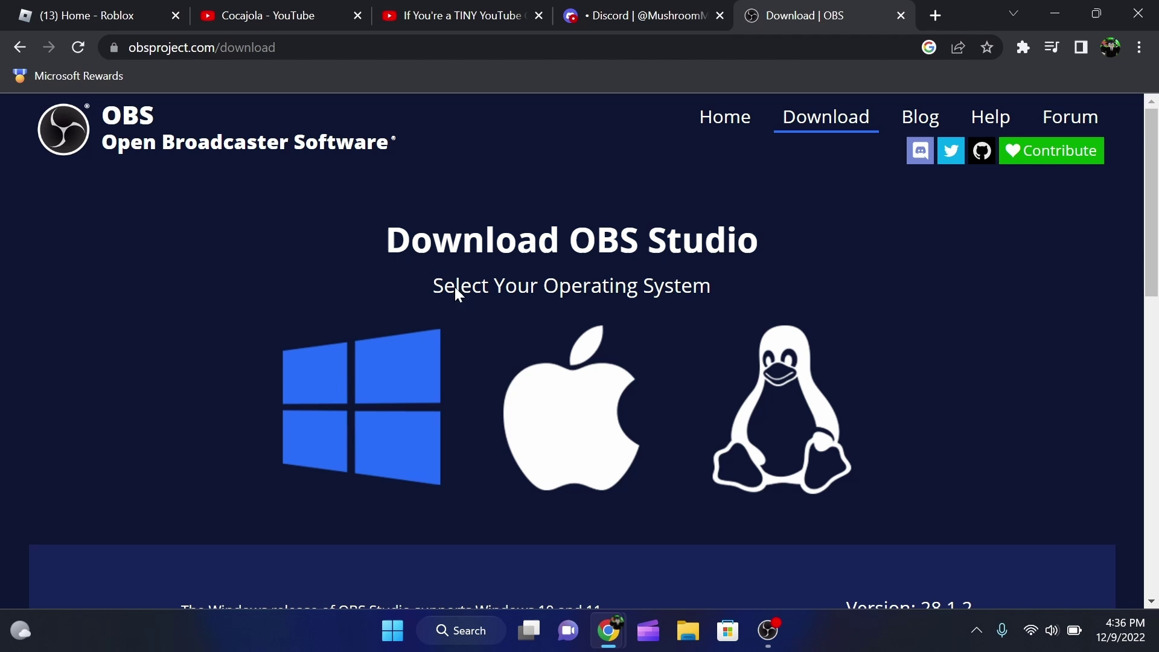
Download the OBS Studio 28.1.2 Windows installer from the download page.
{"action": "scroll", "coordinate": [405, 450], "scroll_direction": "down", "scroll_amount": 3}
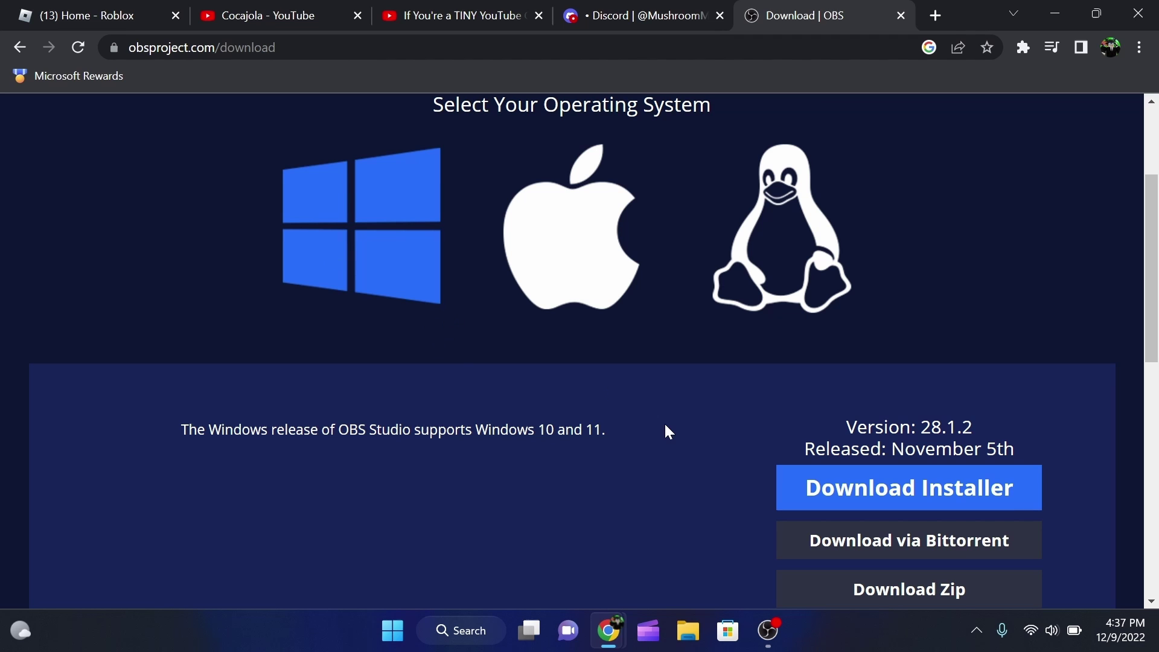
{"action": "scroll", "coordinate": [665, 426], "scroll_direction": "down", "scroll_amount": 3}
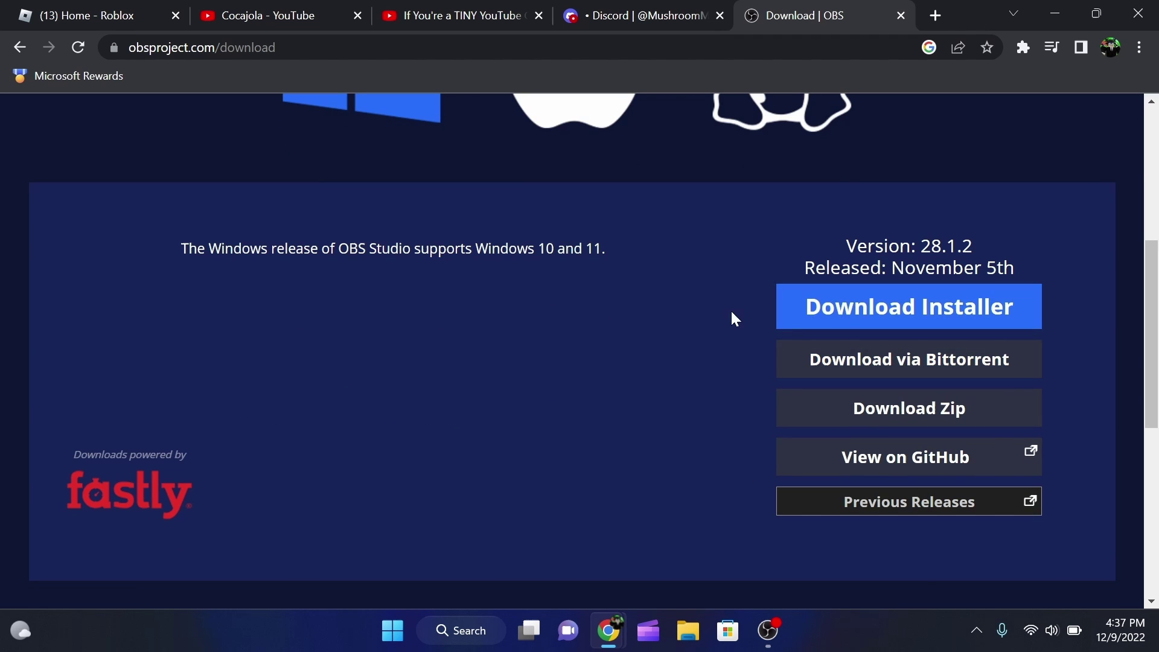
{"action": "scroll", "coordinate": [592, 391], "scroll_direction": "up", "scroll_amount": 3}
{"action": "scroll", "coordinate": [388, 215], "scroll_direction": "down", "scroll_amount": 3}
{"action": "left_click", "coordinate": [900, 299]}
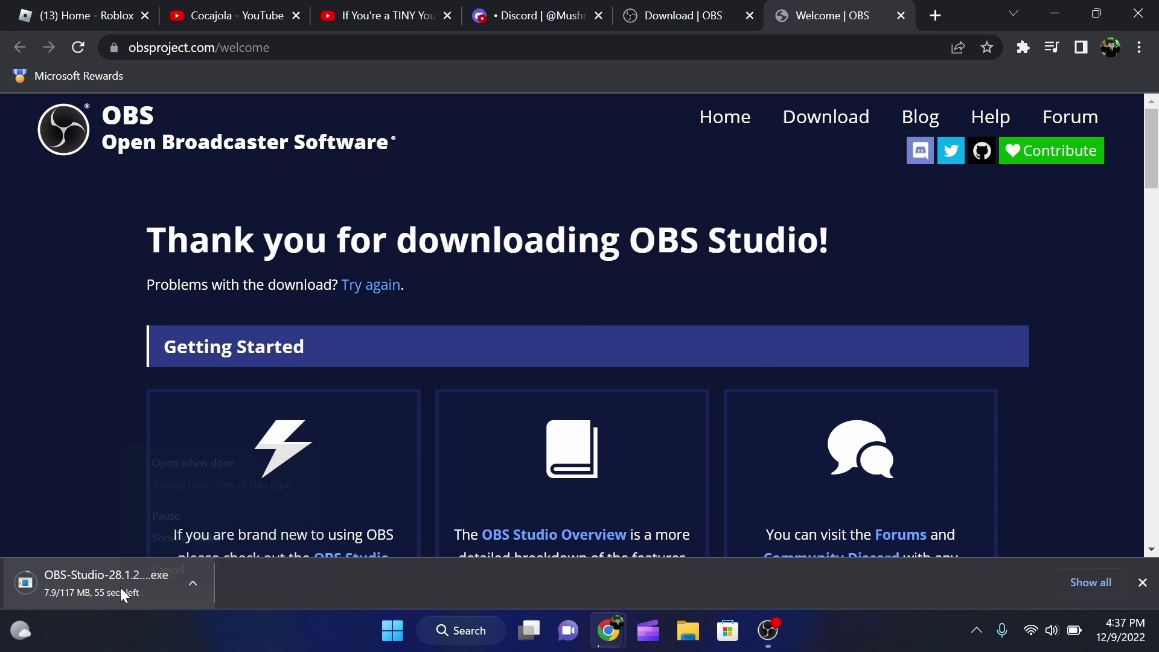
Close the Welcome | OBS thank-you tab to return to the Download | OBS tab.
{"action": "key", "text": "ctrl+w"}
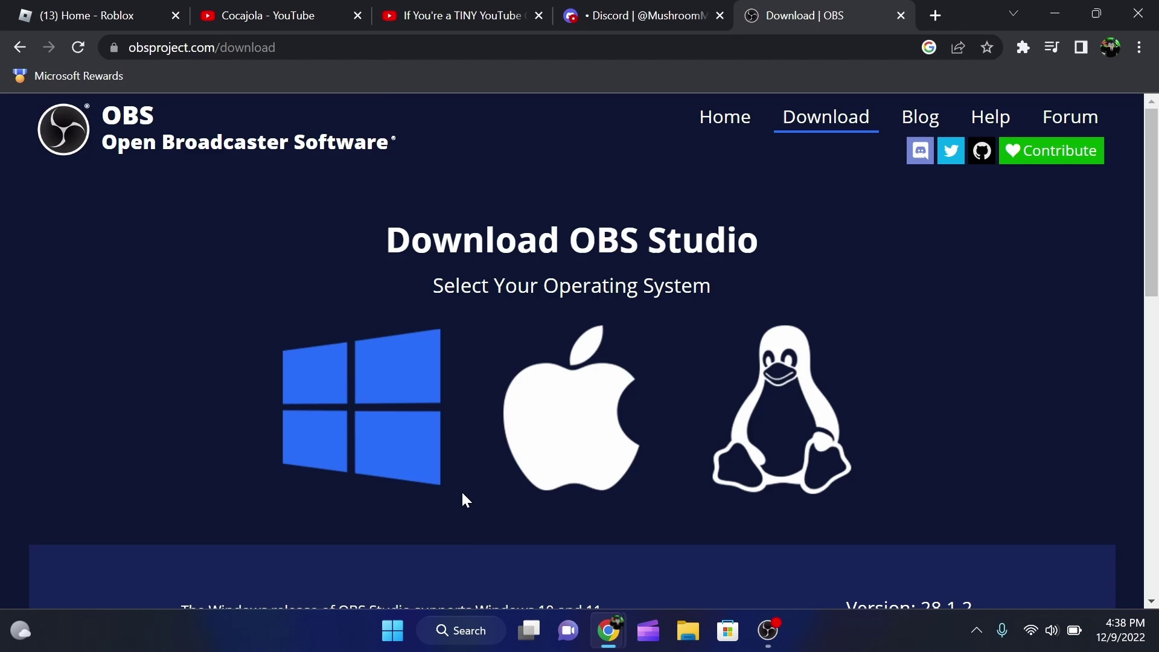
In OBS Studio, create an empty scene with the default name Scene 3.
{"action": "left_click", "coordinate": [767, 631]}
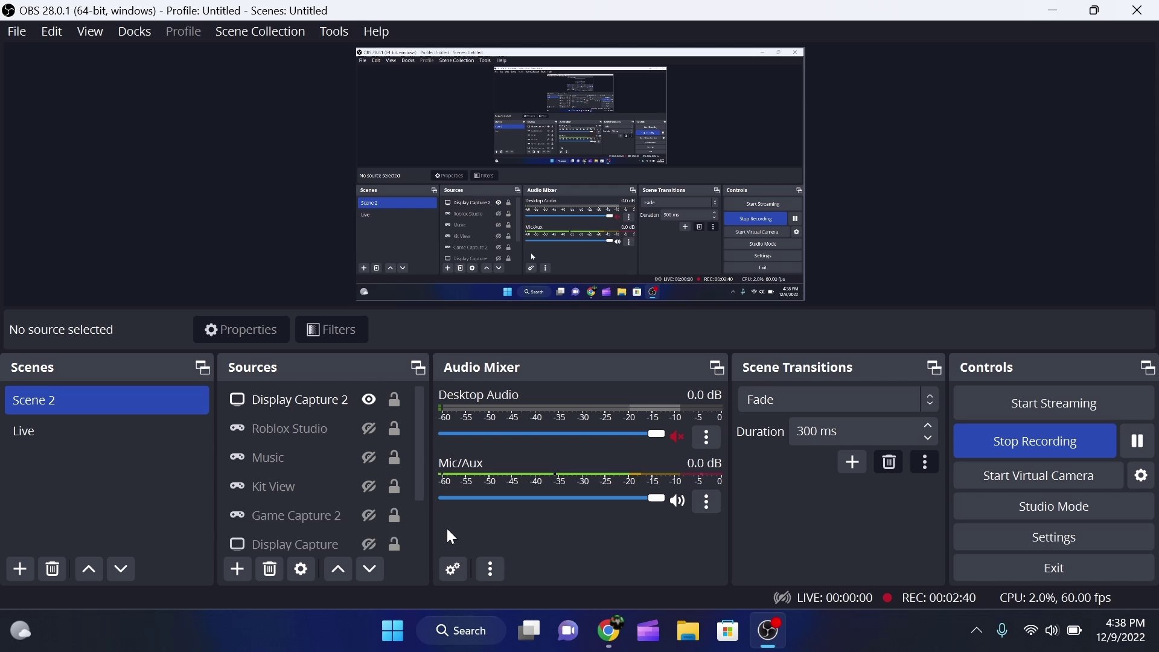
{"action": "left_click", "coordinate": [15, 569]}
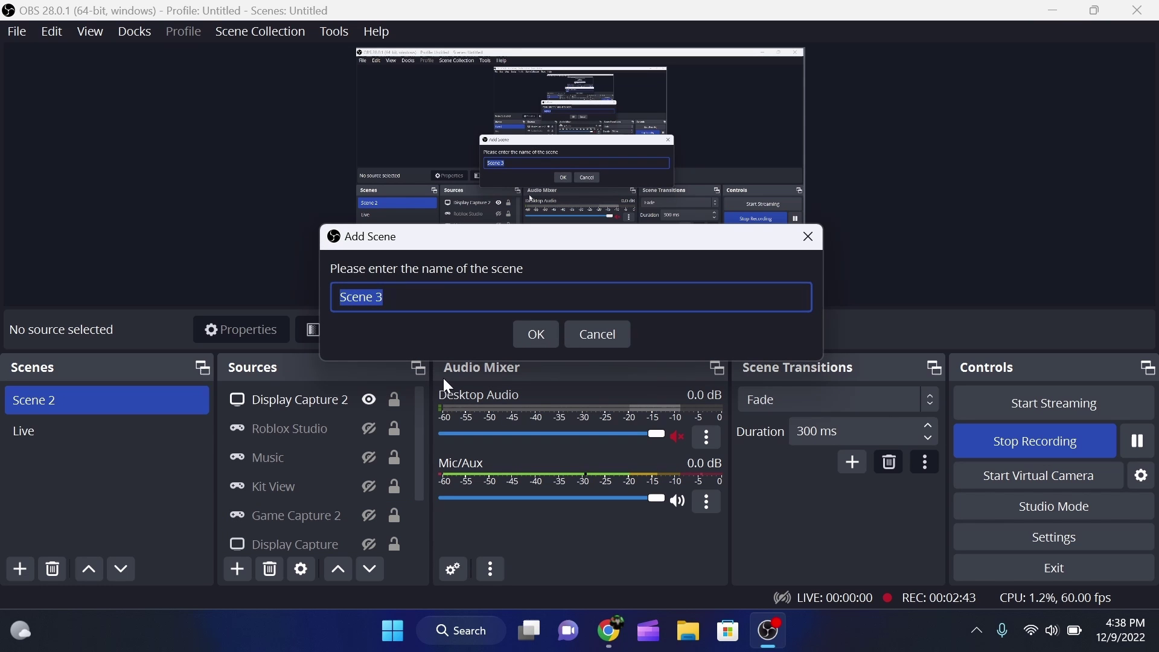
{"action": "left_click", "coordinate": [534, 333]}
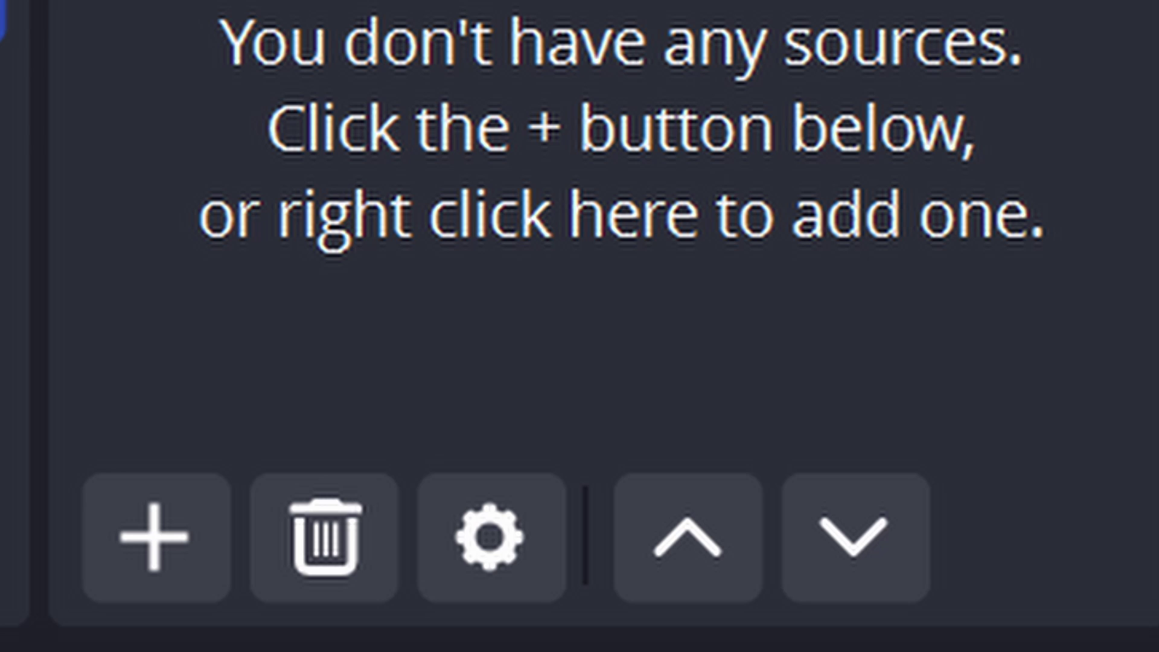
Add a new Display Capture source named Display Capture 4 to Scene 3.
{"action": "left_click", "coordinate": [156, 537]}
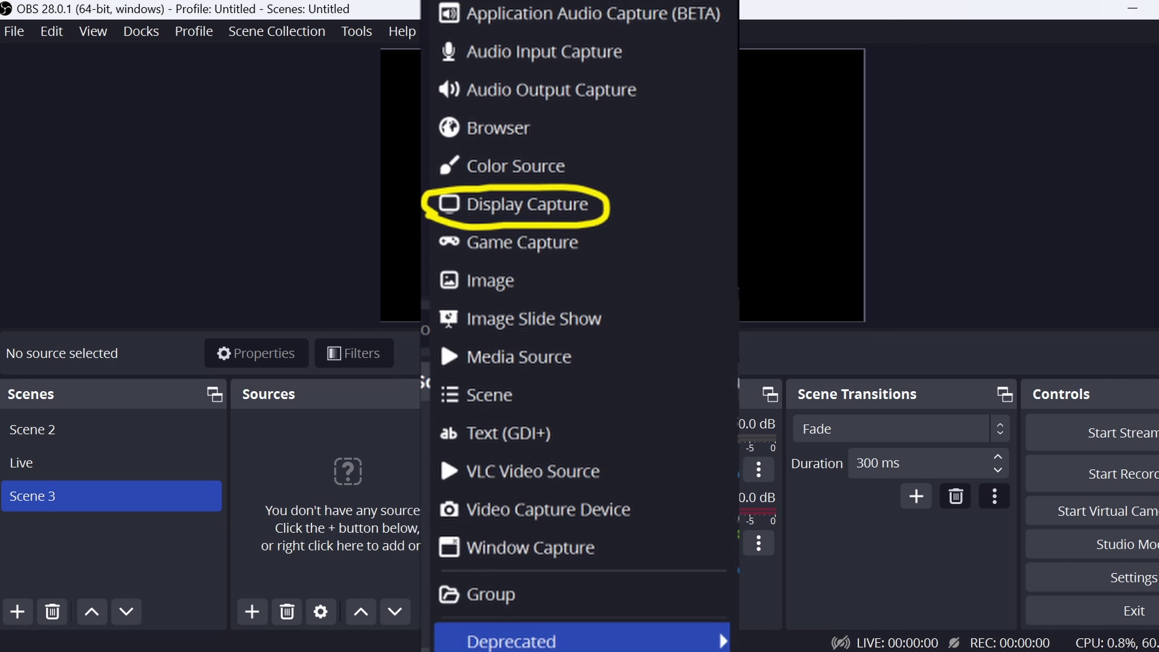
{"action": "left_click", "coordinate": [504, 194]}
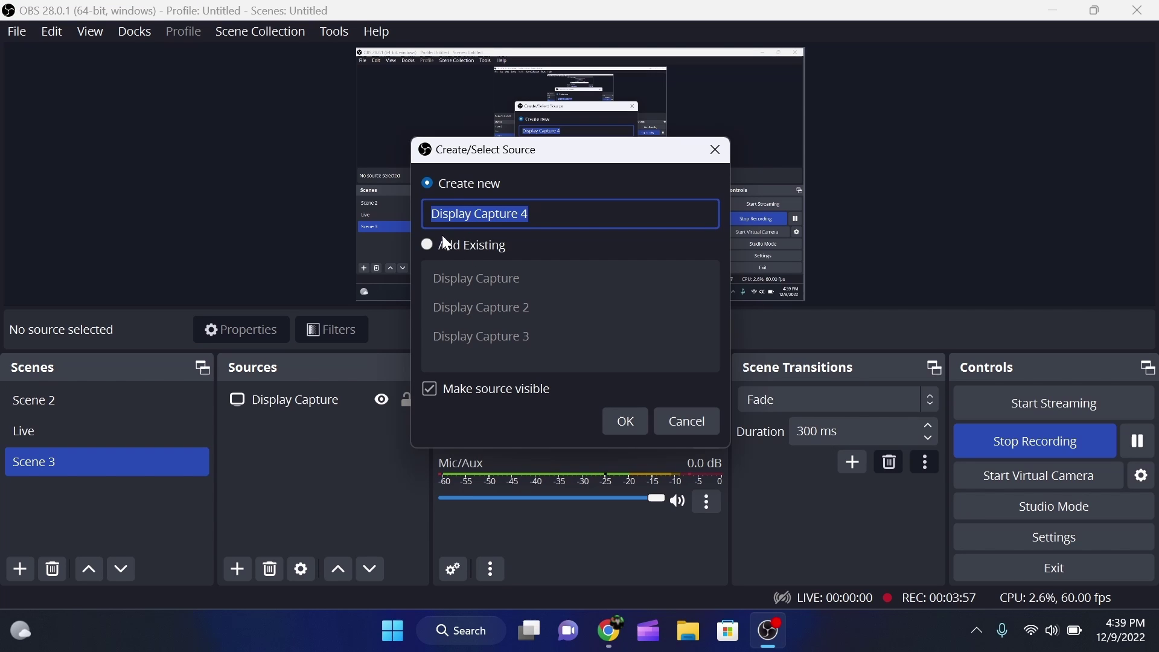
{"action": "left_click", "coordinate": [529, 213]}
{"action": "left_click_drag", "start_coordinate": [529, 214], "coordinate": [431, 214]}
{"action": "left_click", "coordinate": [529, 213]}
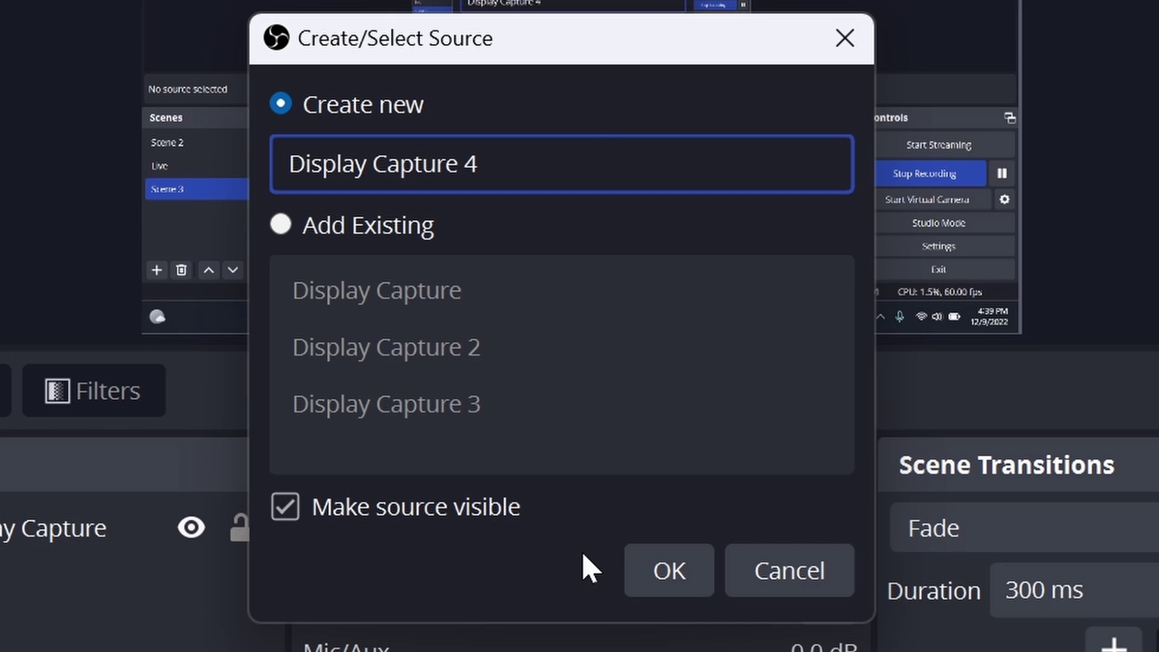
{"action": "left_click", "coordinate": [664, 576]}
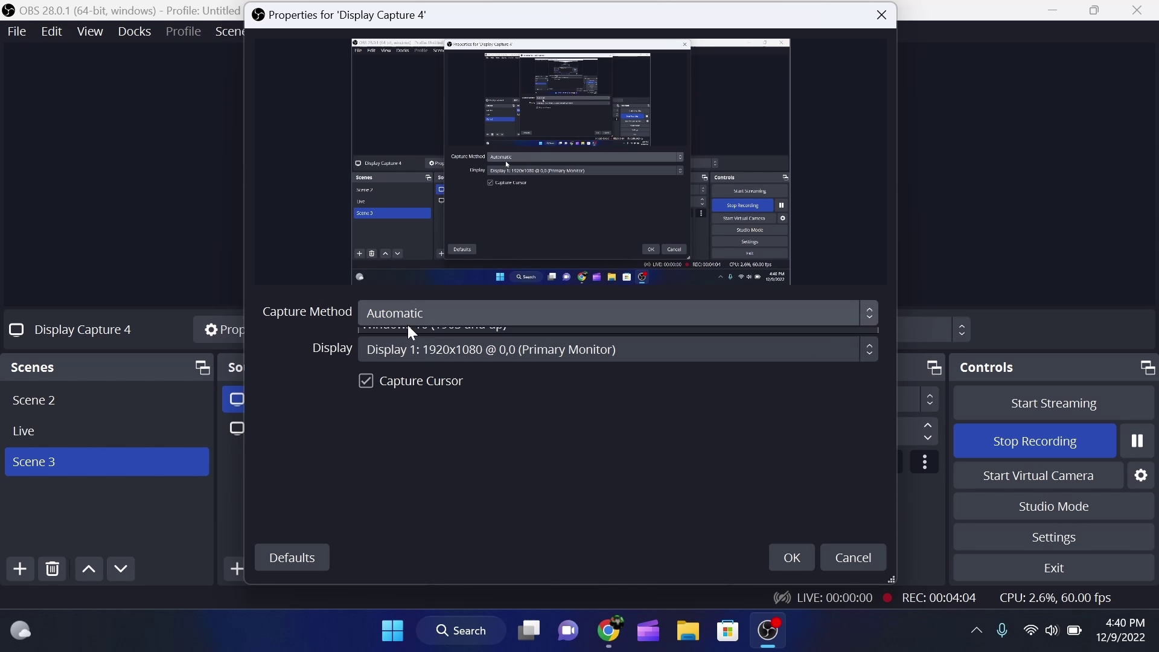
Capture Display 1 with Automatic method and cursor off, then delete the extra Display Capture 4.
{"action": "left_click", "coordinate": [404, 321]}
{"action": "left_click", "coordinate": [397, 323]}
{"action": "left_click", "coordinate": [464, 351]}
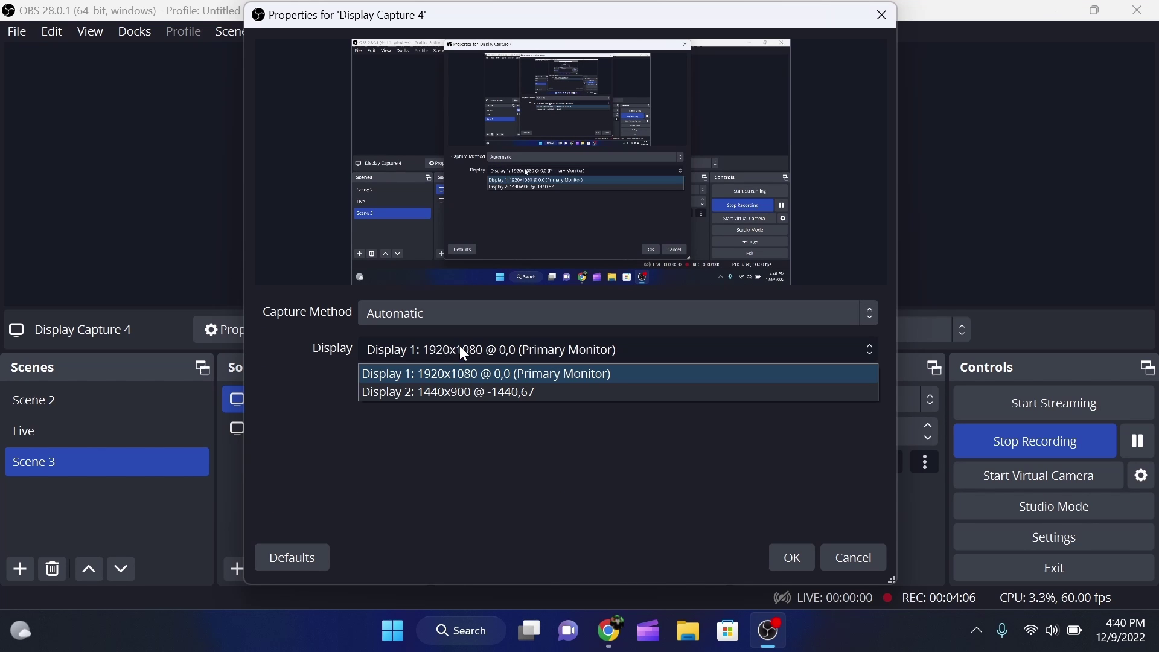
{"action": "left_click", "coordinate": [415, 372]}
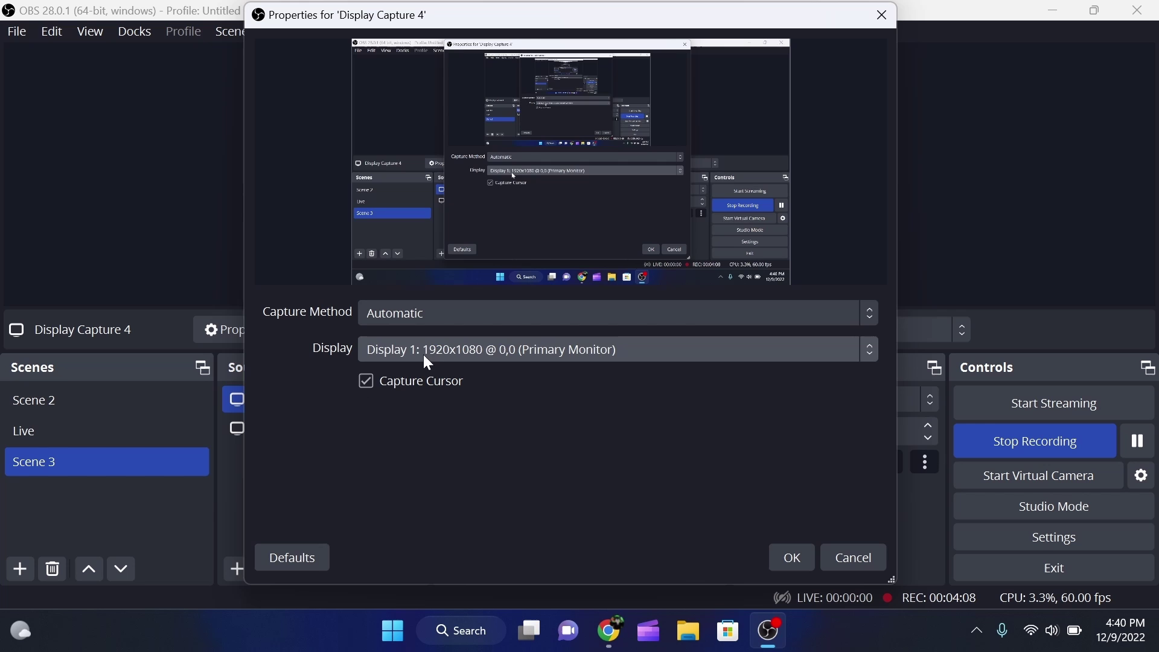
{"action": "left_click", "coordinate": [417, 380]}
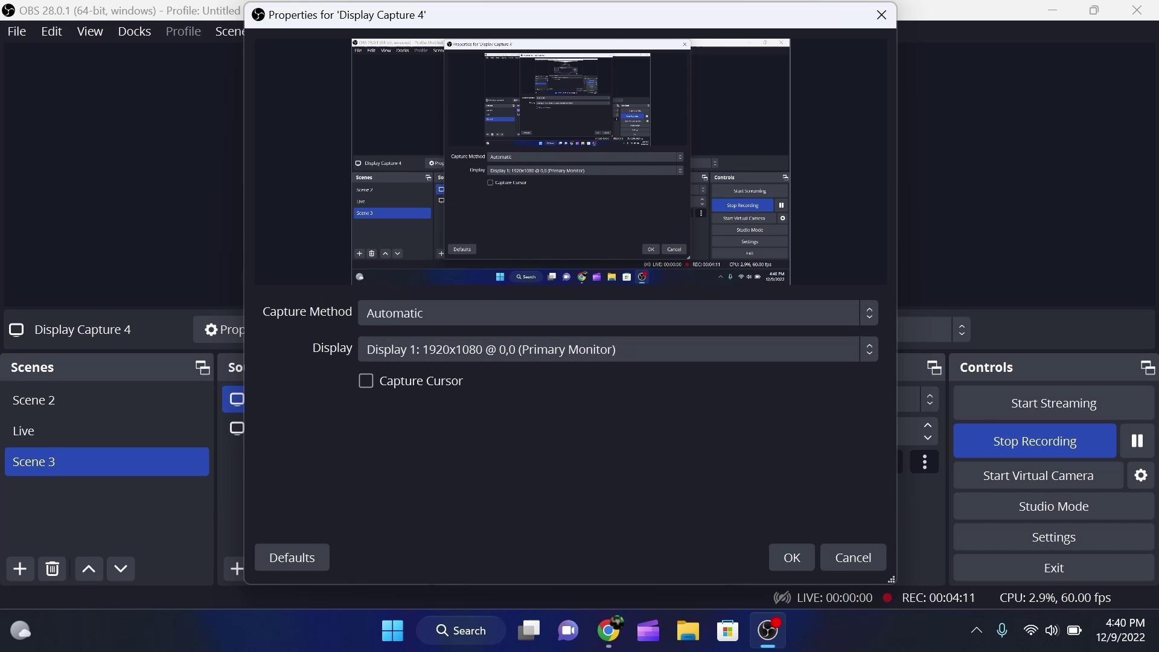
{"action": "left_click", "coordinate": [789, 553]}
{"action": "key", "text": "Delete"}
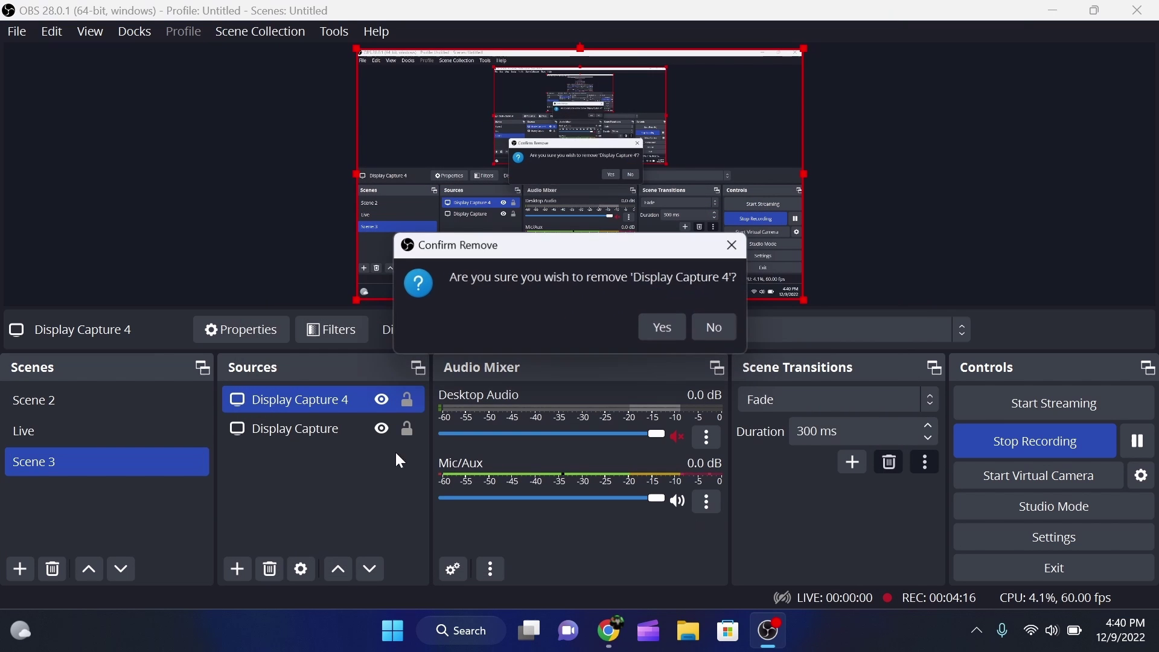
{"action": "left_click", "coordinate": [657, 325]}
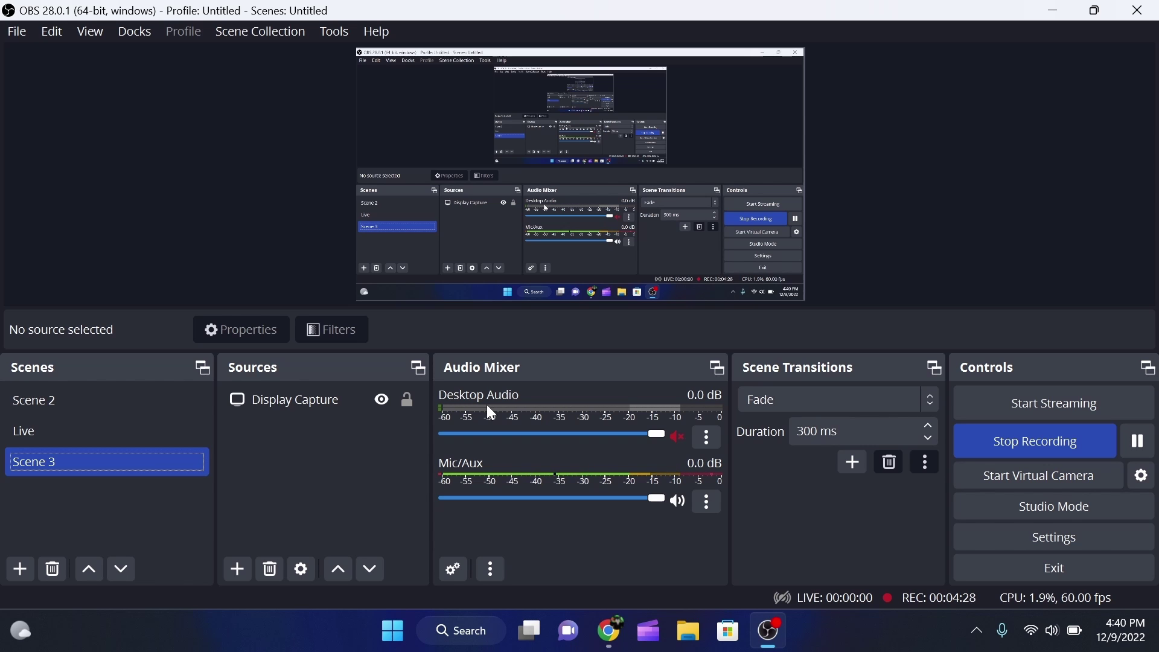
Open OBS Settings on the Output page showing mp4, x264 and audio tracks 1 and 2.
{"action": "left_click", "coordinate": [1053, 537]}
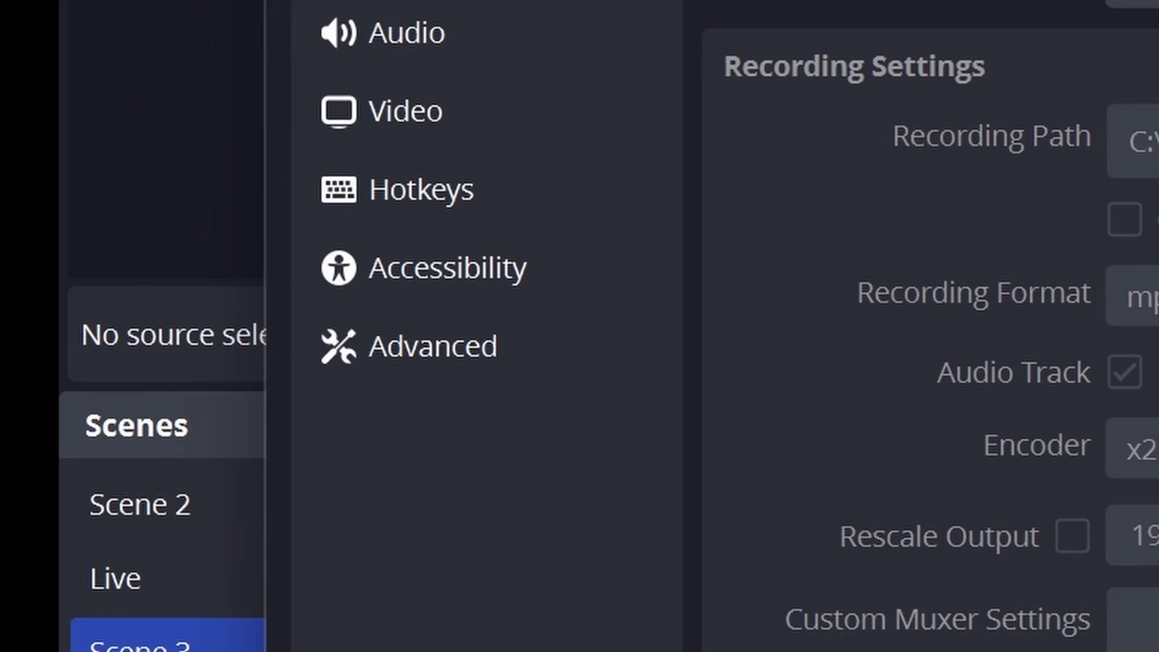
Assign Ctrl + X as the Start Recording hotkey, apply, and close Settings.
{"action": "left_click", "coordinate": [231, 270]}
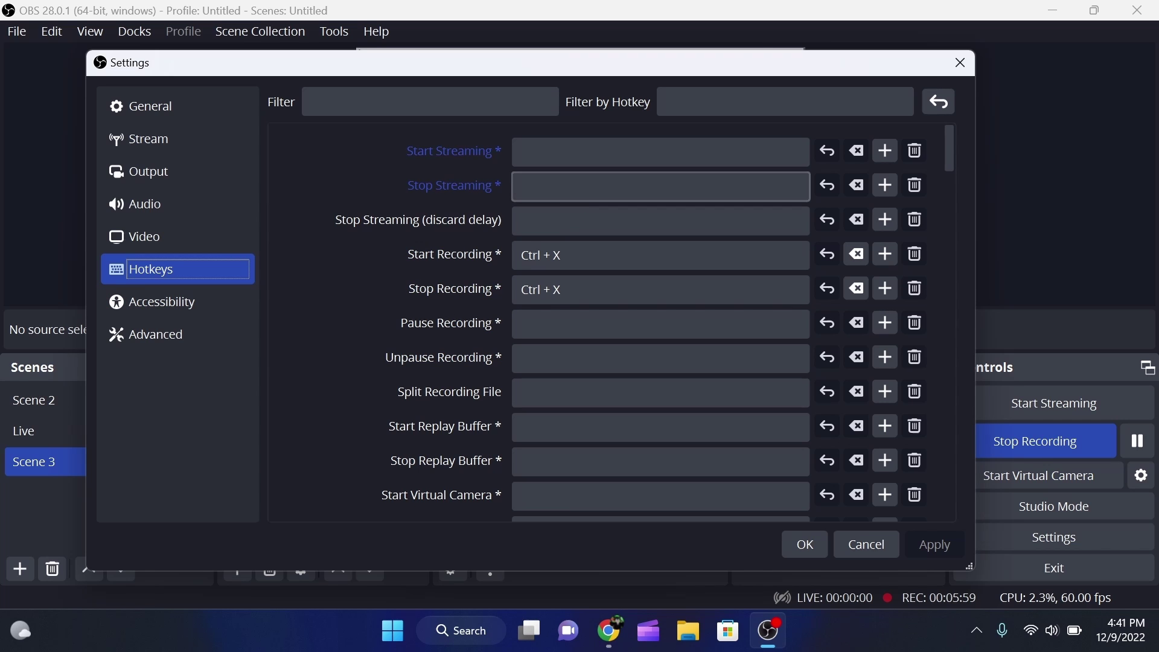
{"action": "mouse_move", "coordinate": [502, 175]}
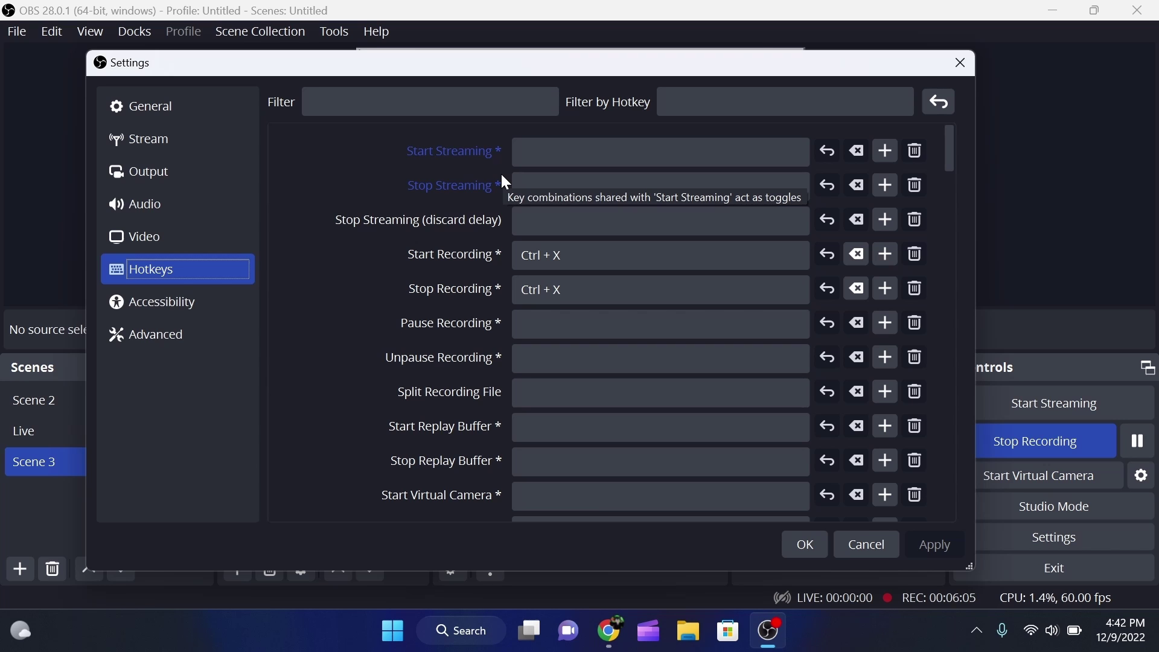
{"action": "left_click", "coordinate": [603, 255]}
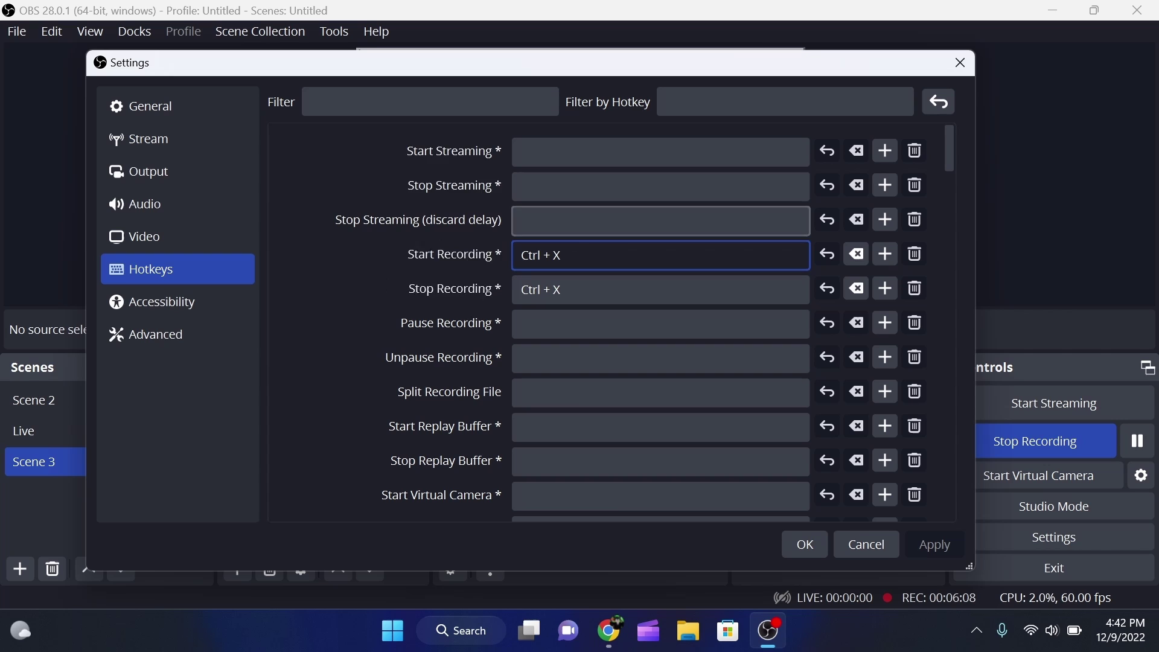
{"action": "key", "text": "ctrl"}
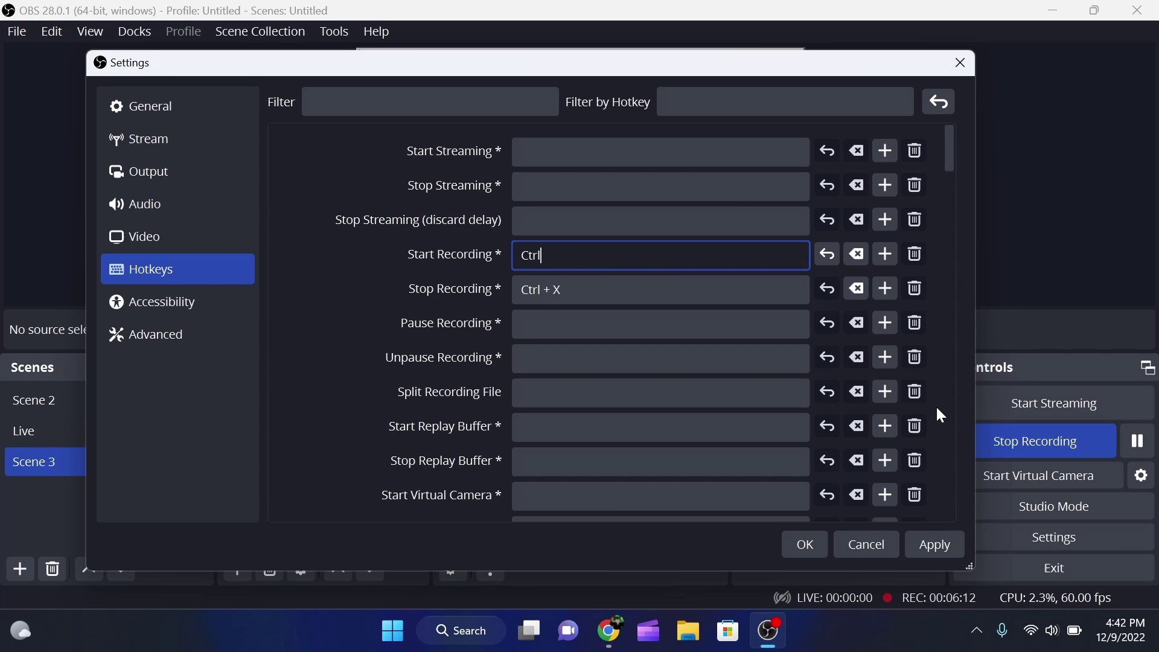
{"action": "key", "text": "ctrl+p"}
{"action": "key", "text": "ctrl+x"}
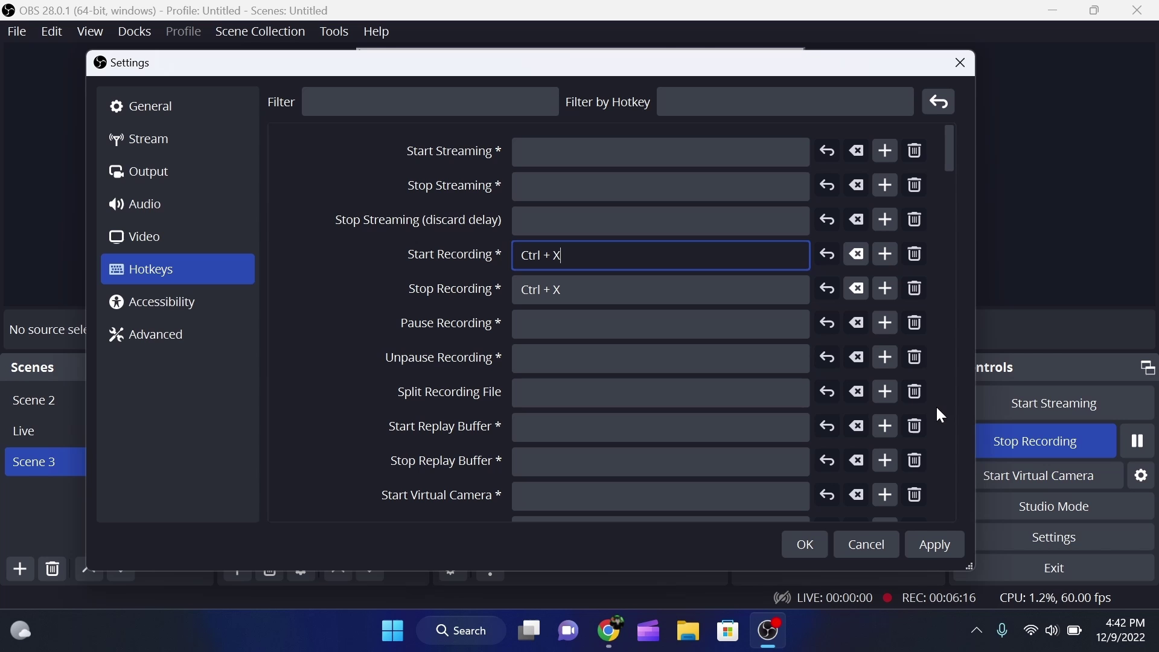
{"action": "mouse_move", "coordinate": [331, 72]}
{"action": "left_mouse_down"}
{"action": "mouse_move", "coordinate": [544, 52]}
{"action": "mouse_move", "coordinate": [360, 69]}
{"action": "mouse_move", "coordinate": [338, 91]}
{"action": "left_mouse_up"}
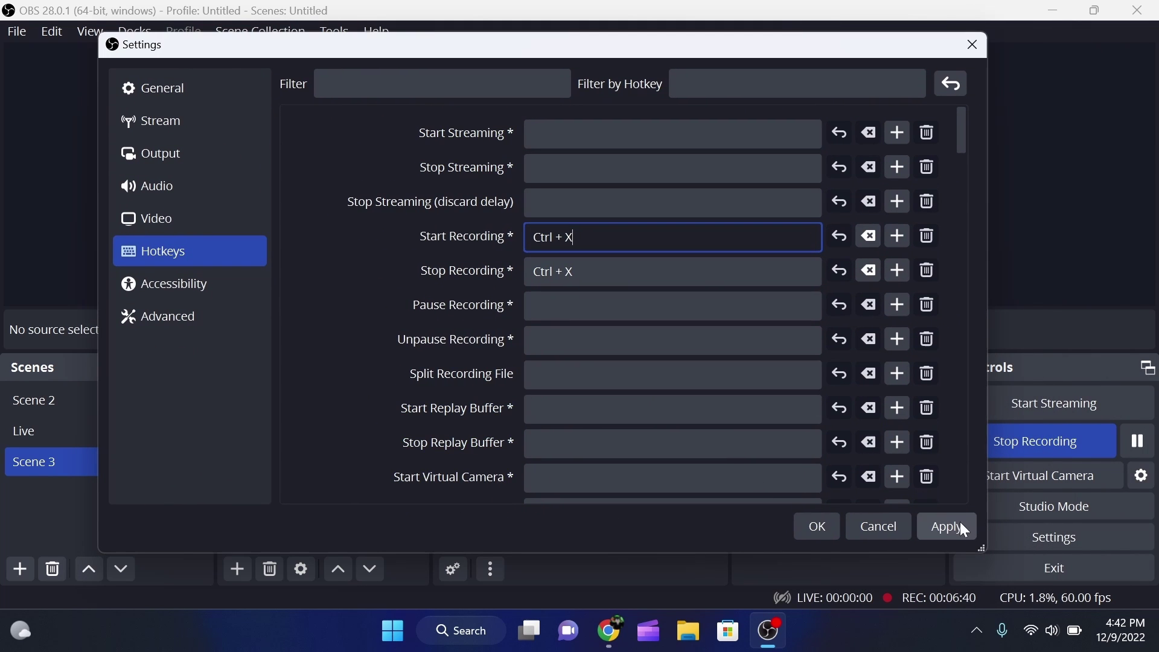
{"action": "left_click", "coordinate": [951, 530]}
{"action": "left_click", "coordinate": [815, 529]}
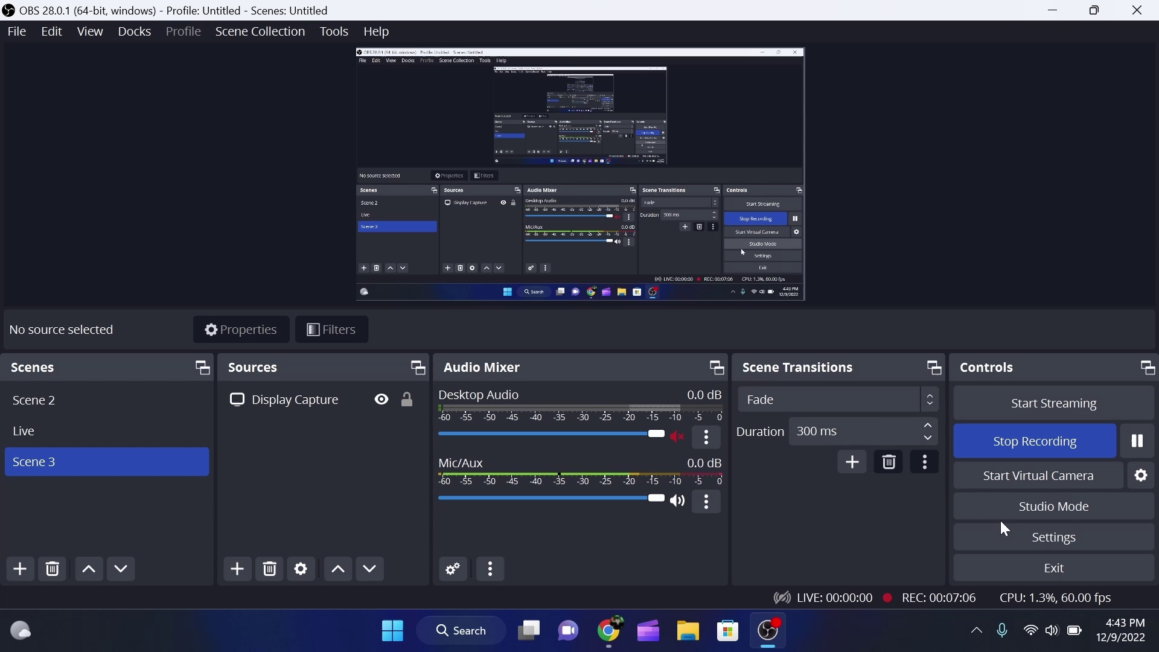
Check recording output (CBR, 50000 Kbps, ultrafast) and video settings (1920x1080, 60 FPS).
{"action": "left_click", "coordinate": [1018, 534]}
{"action": "left_click", "coordinate": [178, 123]}
{"action": "left_click_drag", "start_coordinate": [420, 18], "coordinate": [415, 60]}
{"action": "left_click", "coordinate": [406, 145]}
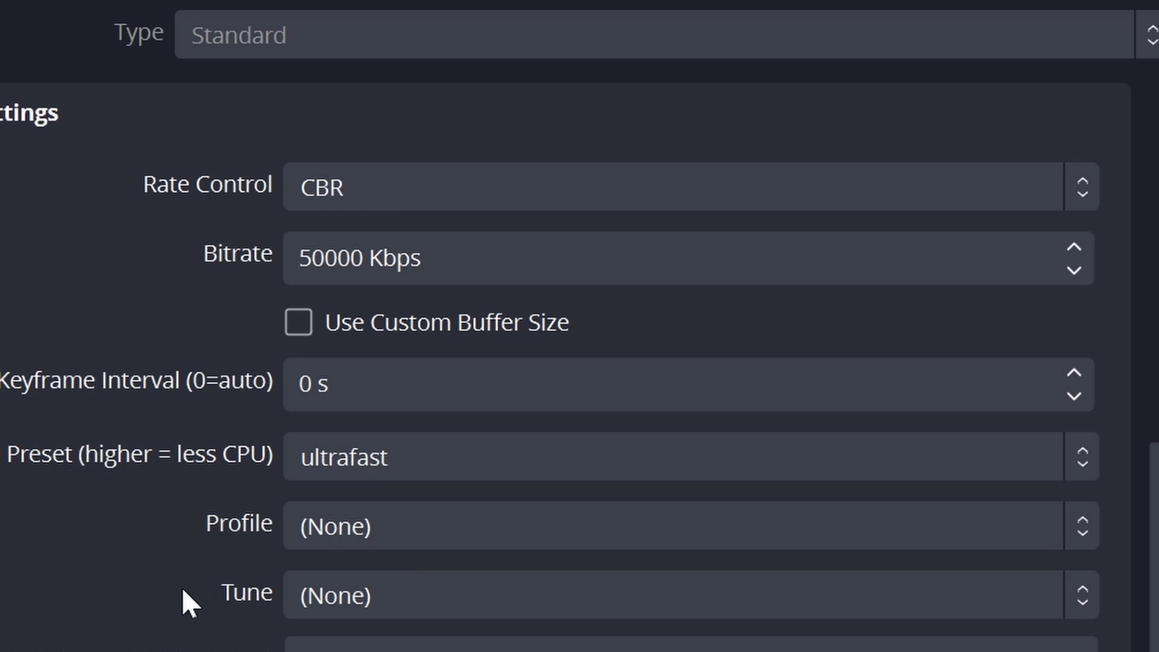
{"action": "scroll", "coordinate": [182, 586], "scroll_direction": "down", "scroll_amount": 1}
{"action": "scroll", "coordinate": [964, 603], "scroll_direction": "up", "scroll_amount": 4}
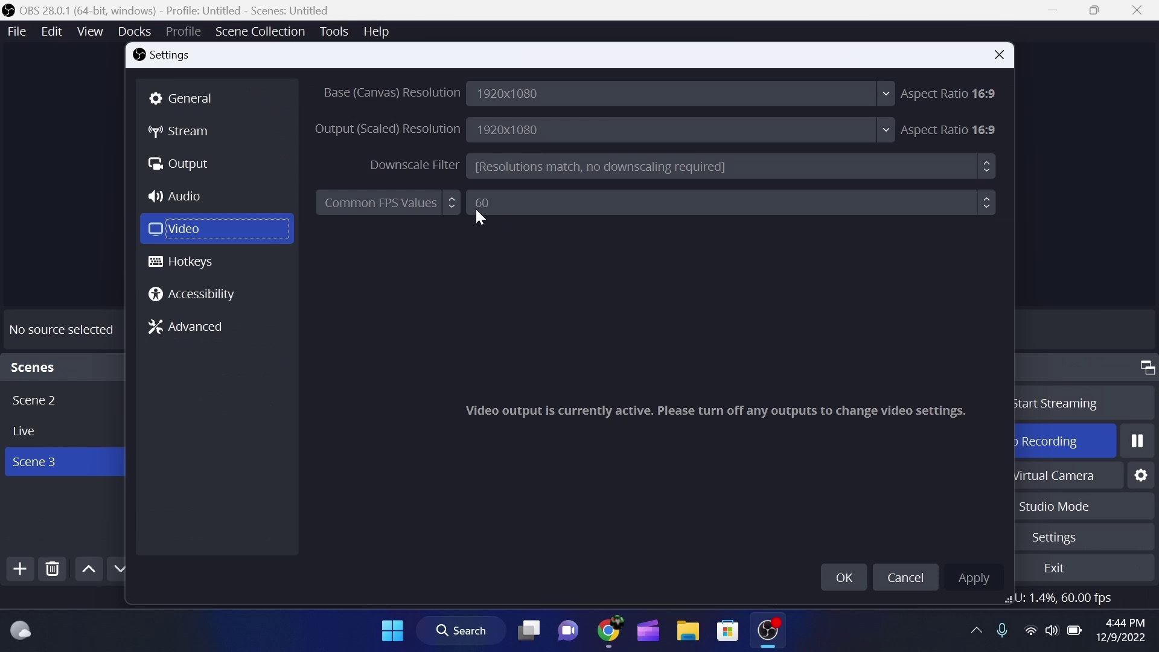
{"action": "left_click", "coordinate": [164, 228]}
{"action": "left_click_drag", "start_coordinate": [543, 55], "coordinate": [496, 41]}
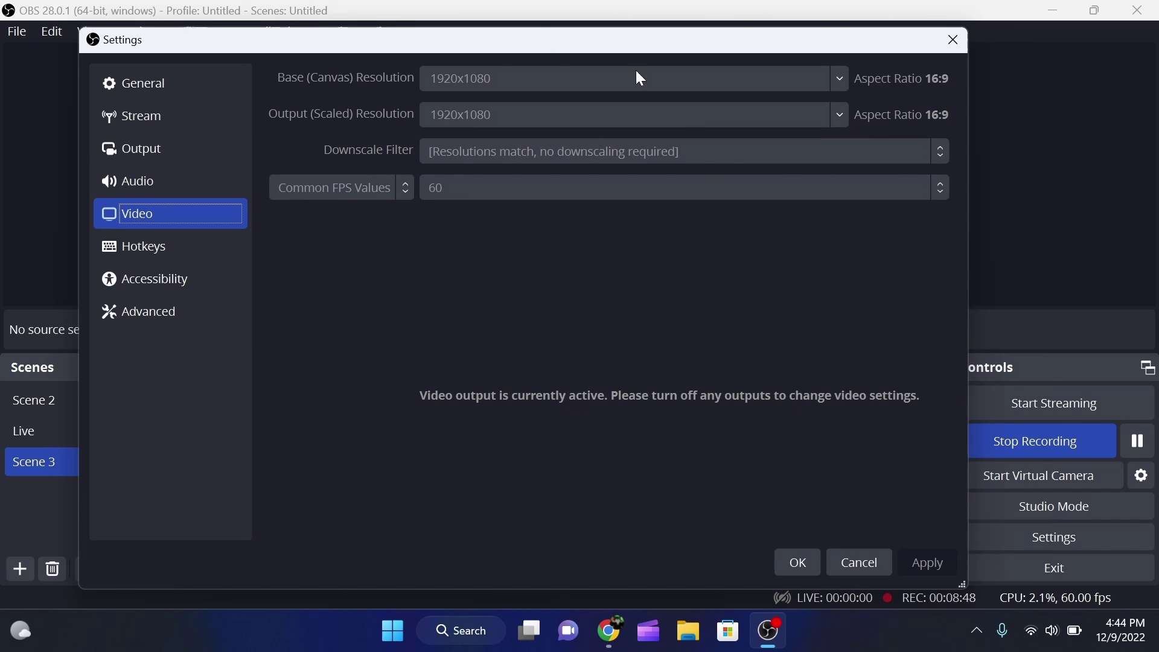
Close Settings with OK, returning to Scene 3 and its Display Capture source.
{"action": "left_click", "coordinate": [794, 563]}
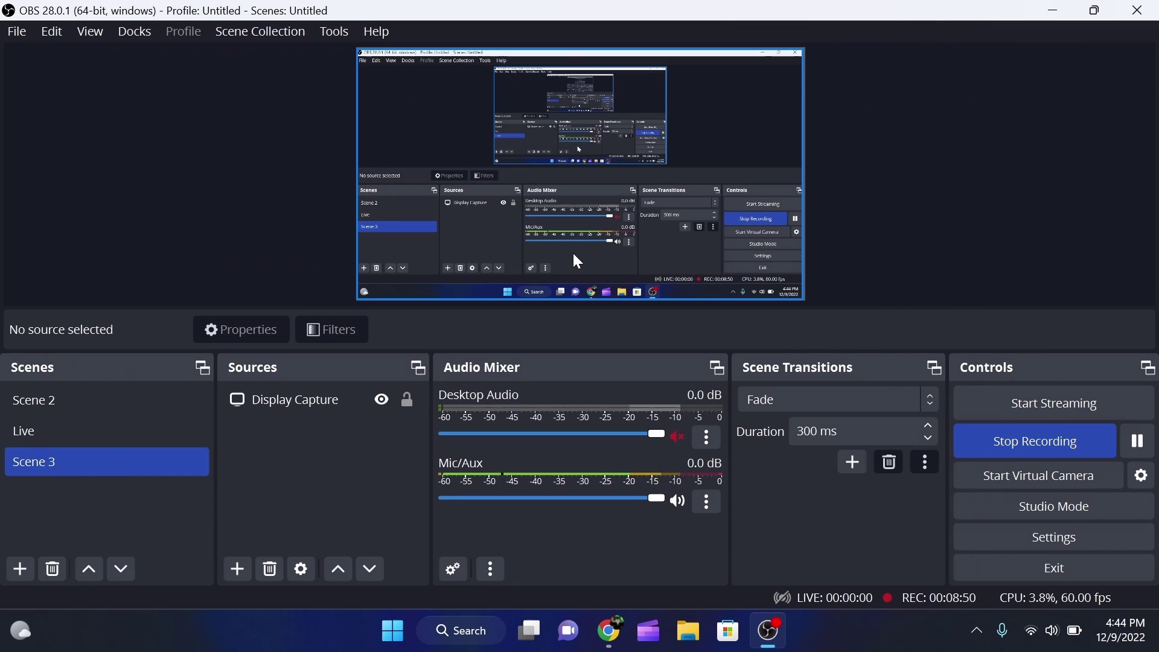